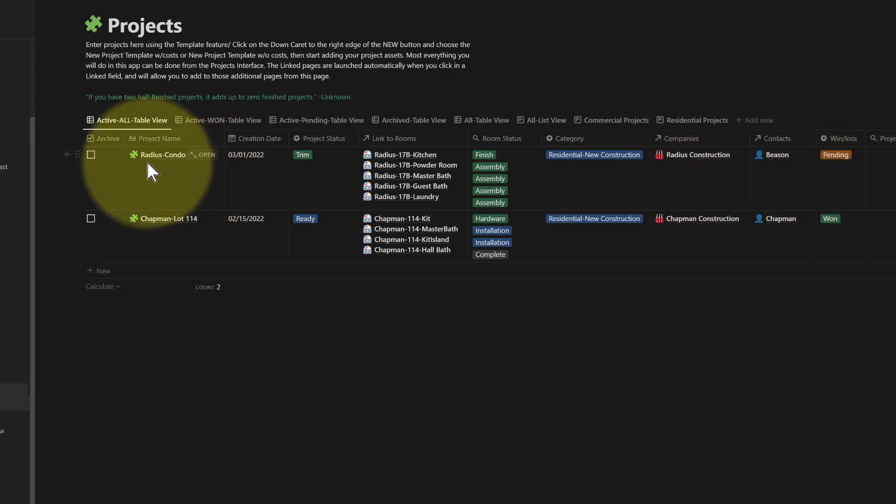
Look through the active won, active pending, archived and all-projects table views of the Projects database
left_click(220, 123)
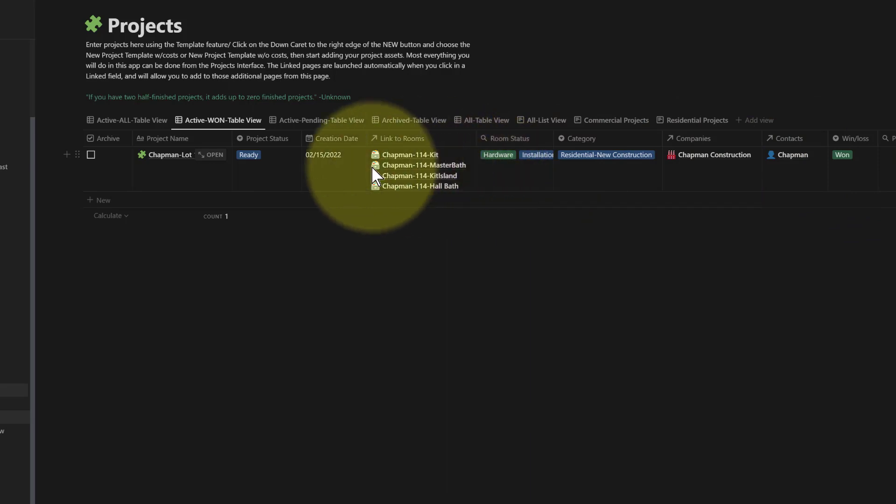
left_click(320, 126)
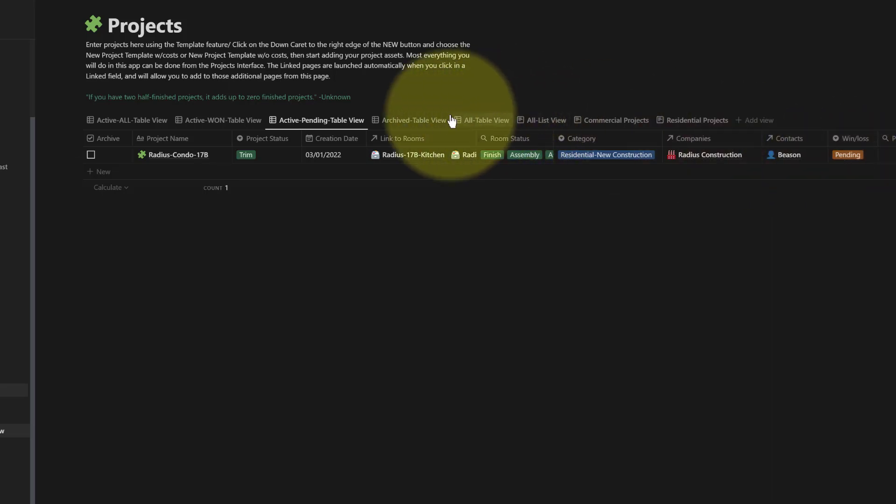
left_click(416, 122)
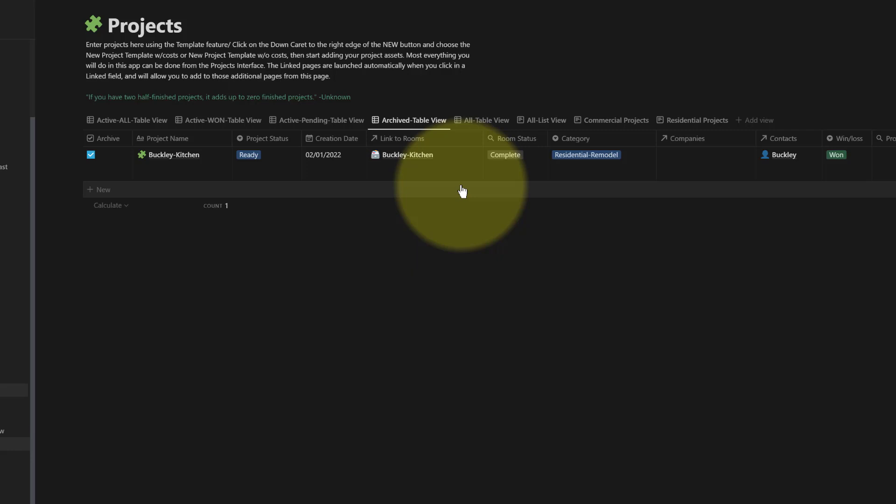
left_click(486, 123)
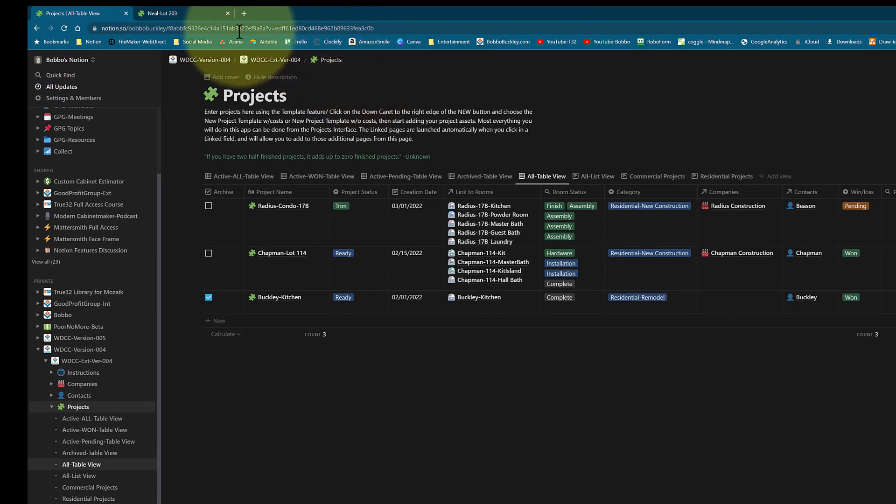
Switch to the other open workspace, go up from the lot project page to its Projects database, and look over the active projects
left_click(193, 12)
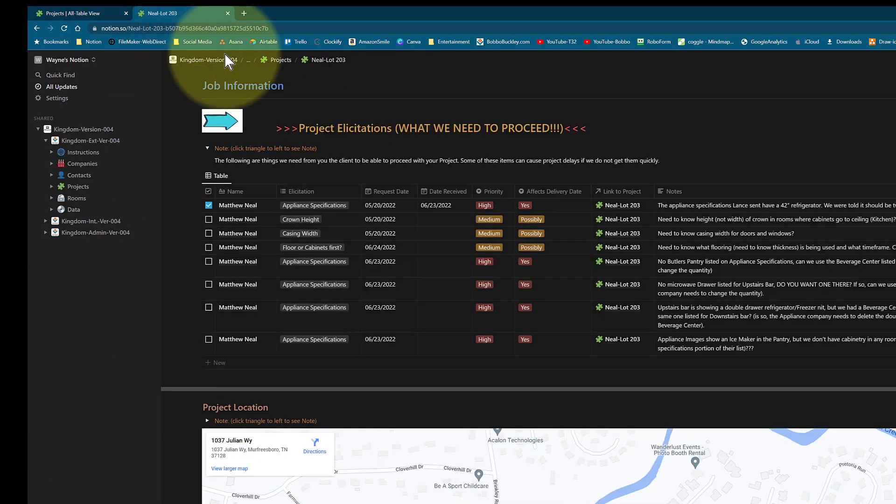
left_click(281, 62)
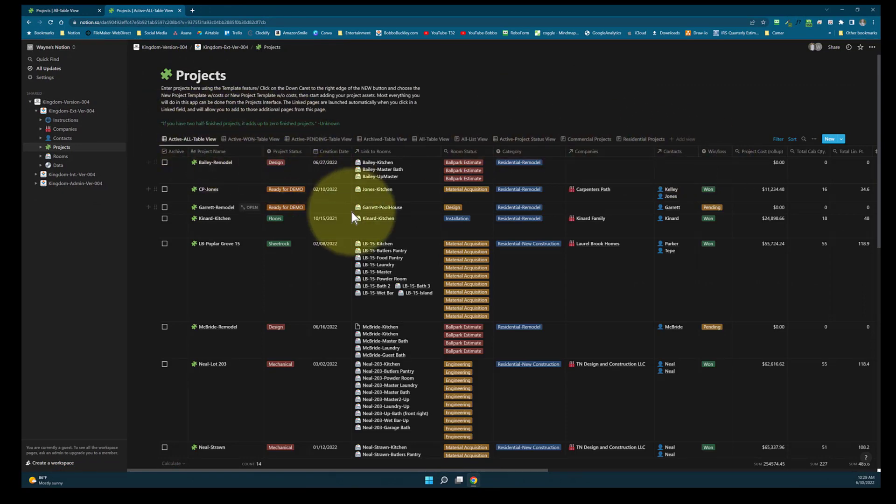
scroll(354, 208, "down", 3)
scroll(355, 207, "up", 3)
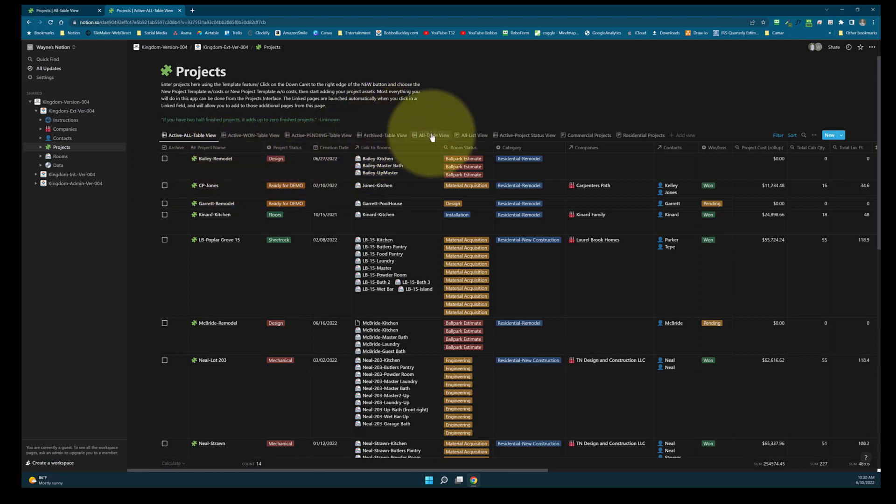
Show the active won, active pending and archived table views of the Kingdom-Ext-Ver-004 Projects database
left_click(255, 138)
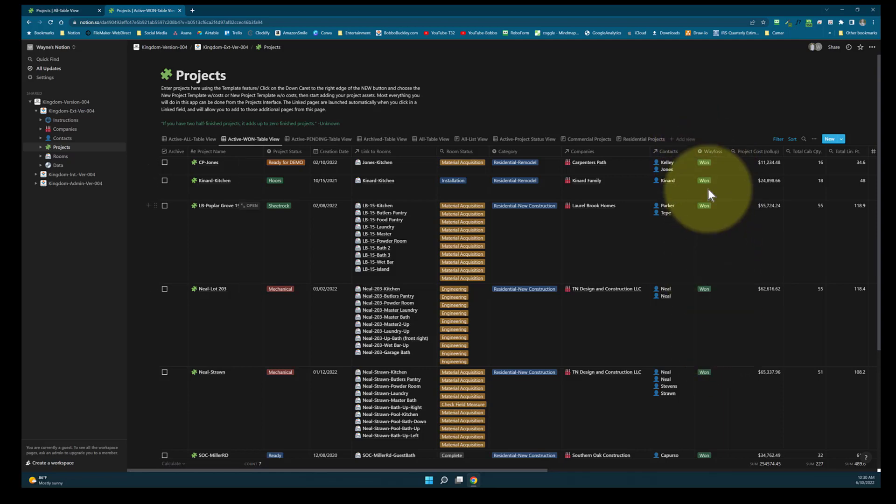
left_click(318, 140)
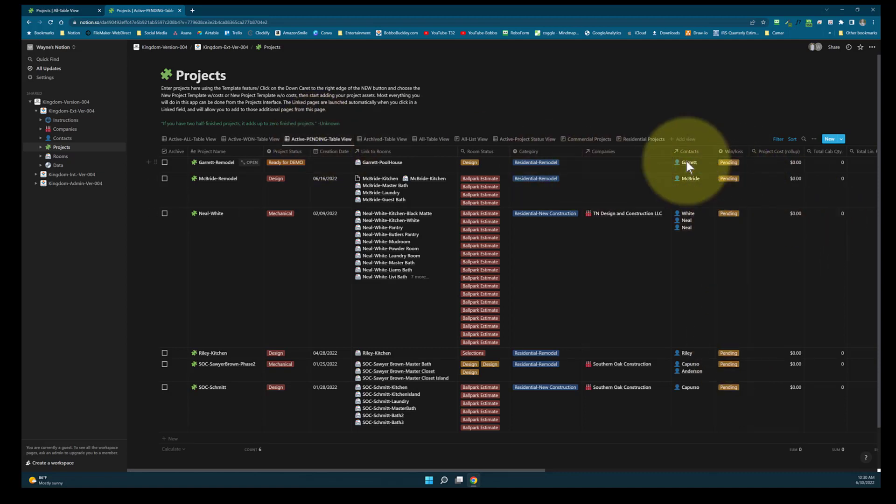
left_click(386, 142)
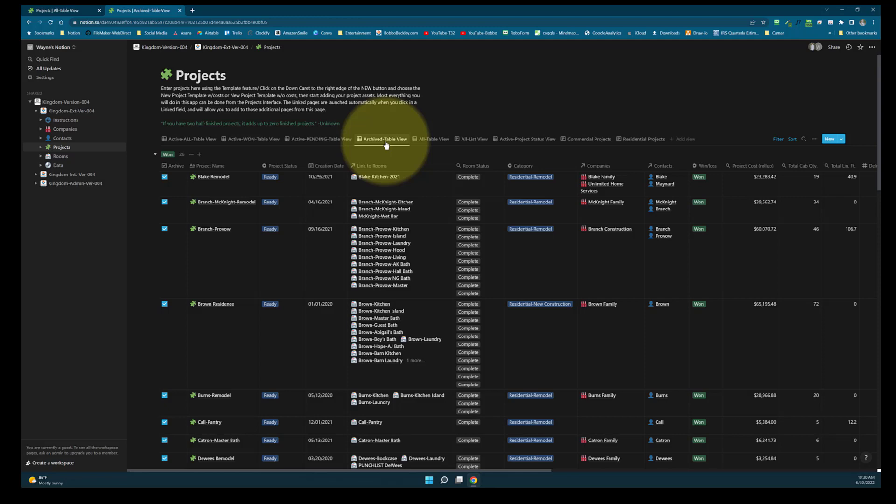
Examine the archived projects grouped by win/loss, going through the Won, Lost and Unqualified groups
scroll(685, 234, "down", 2)
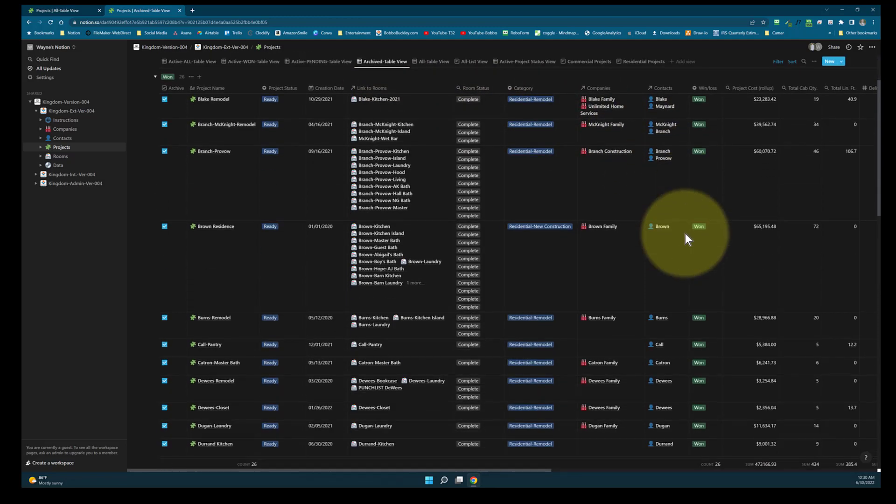
scroll(685, 233, "down", 6)
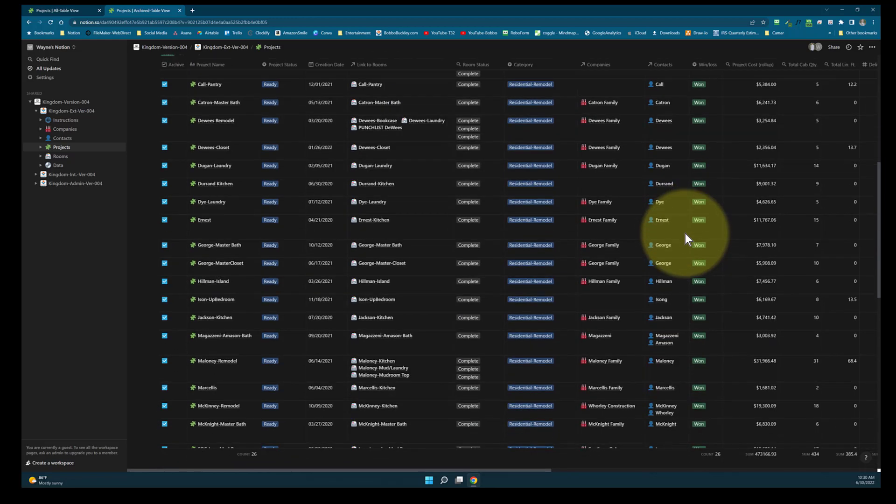
scroll(685, 233, "down", 5)
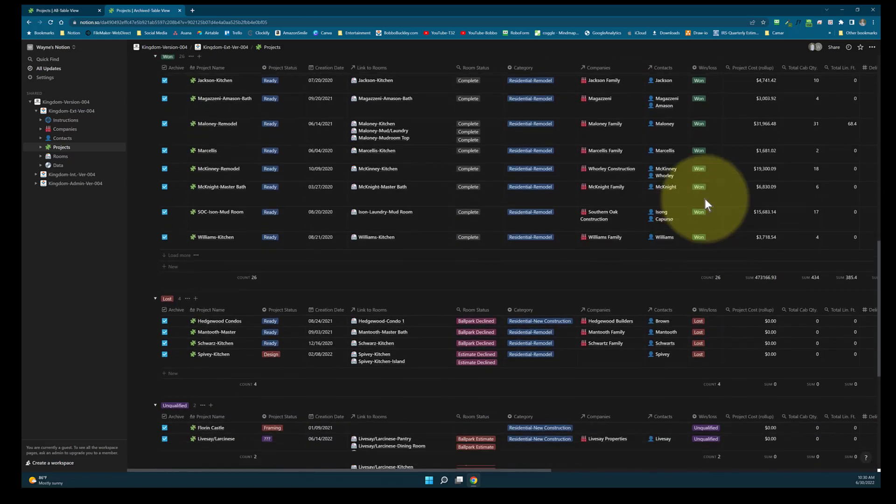
scroll(693, 204, "down", 2)
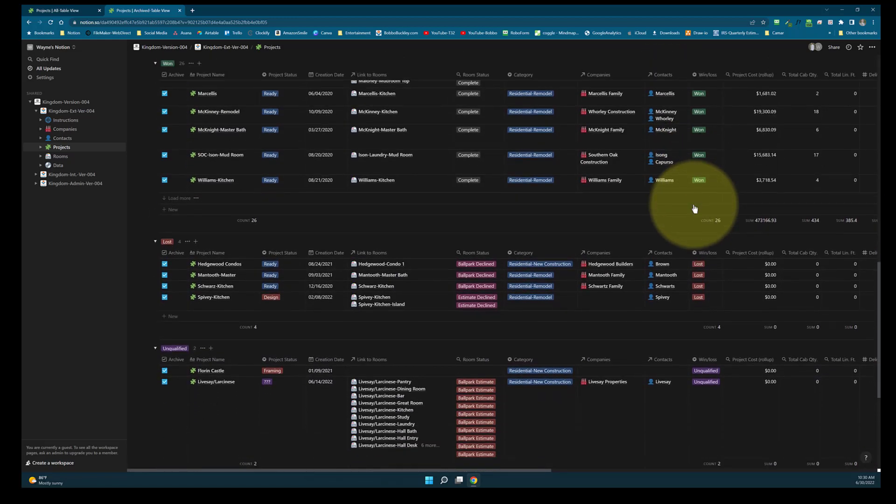
scroll(694, 208, "down", 1)
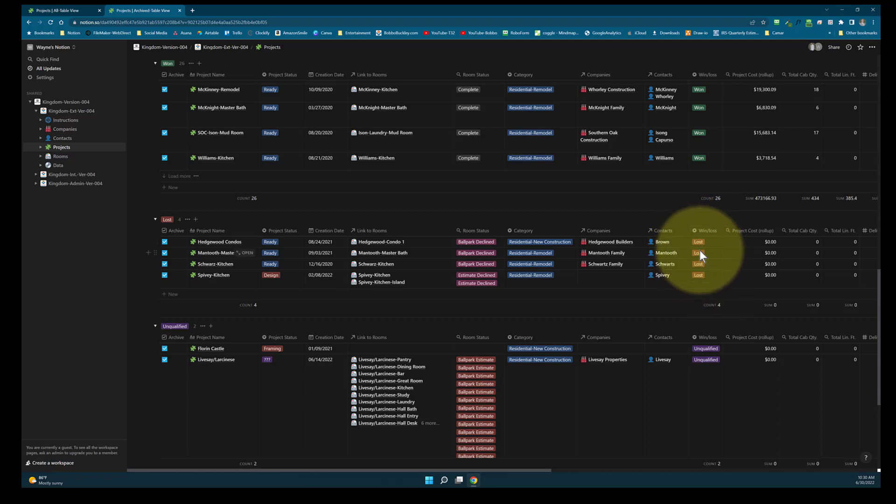
scroll(699, 253, "down", 1)
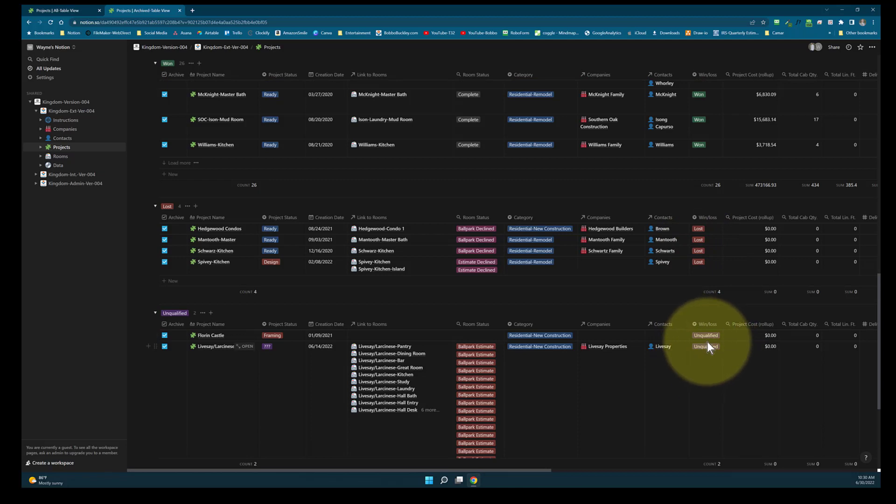
scroll(707, 341, "down", 3)
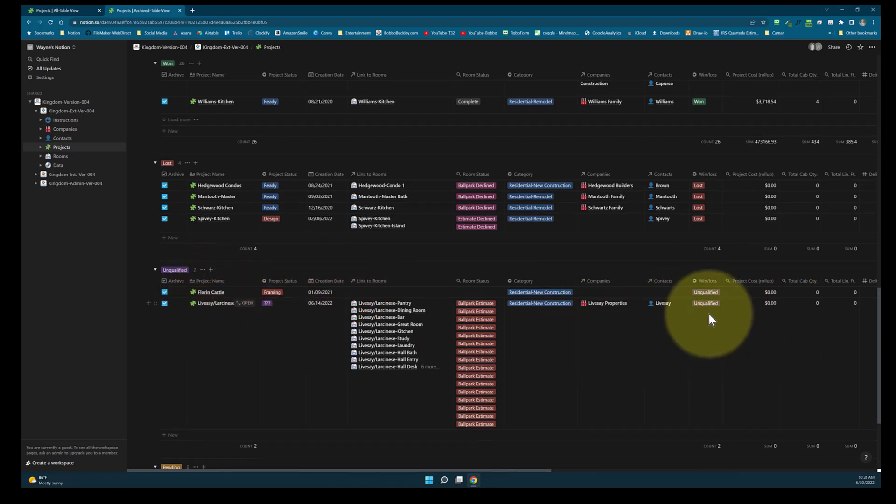
scroll(709, 314, "up", 5)
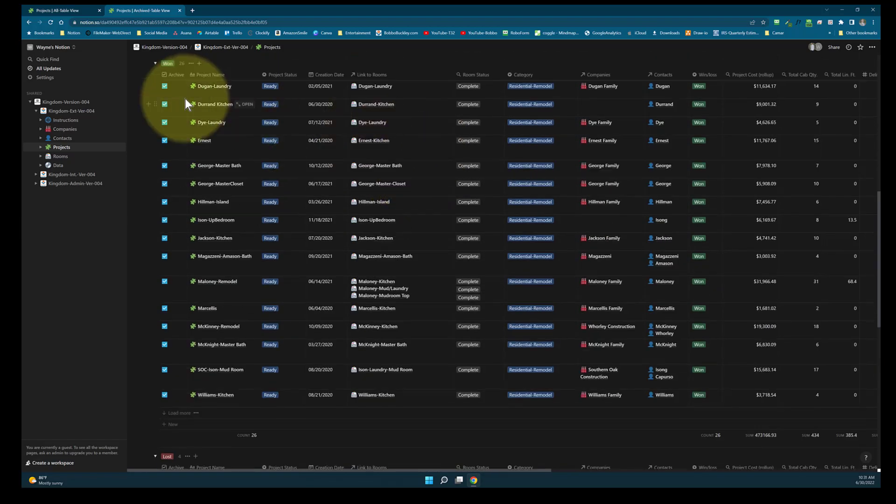
Return to the WDCC-Ext-Ver-004 Projects database and check the options for the All-Table View, closing them without a change
left_click(63, 10)
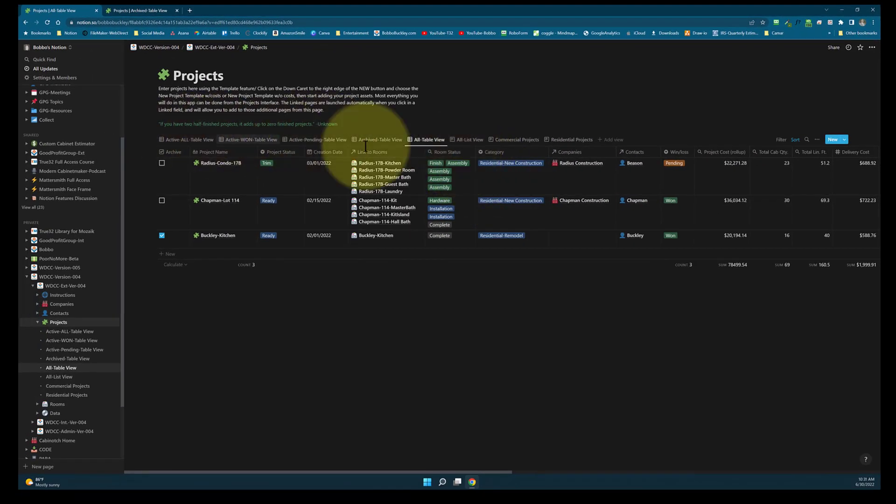
left_click(425, 143)
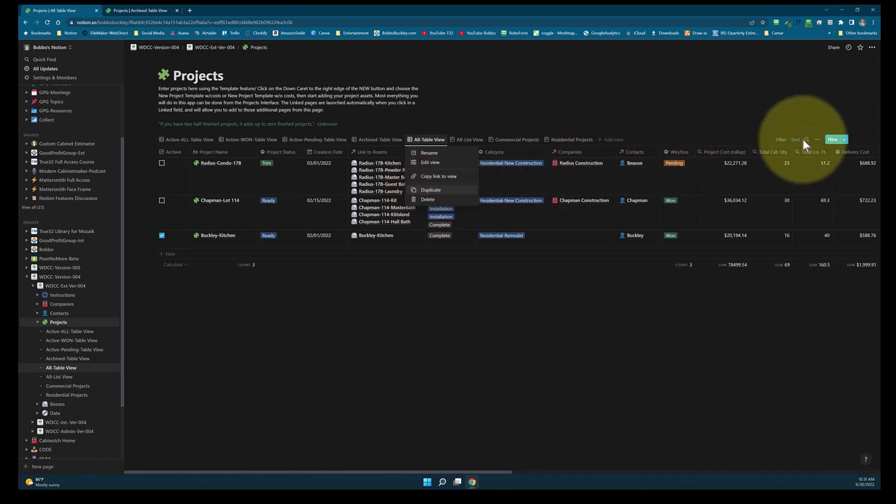
left_click(421, 138)
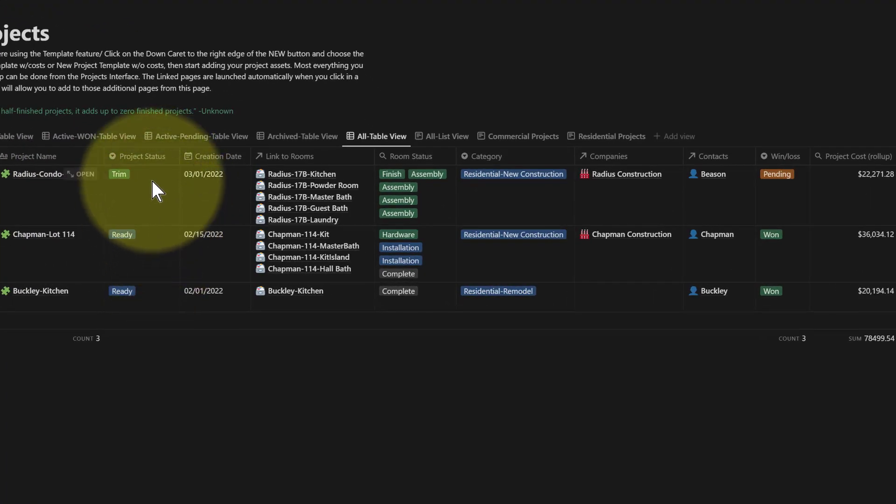
Review the Project Status choices for Radius-Condo-17B and the name and colour settings of the Sheetrock option, then close them unchanged
left_click(152, 181)
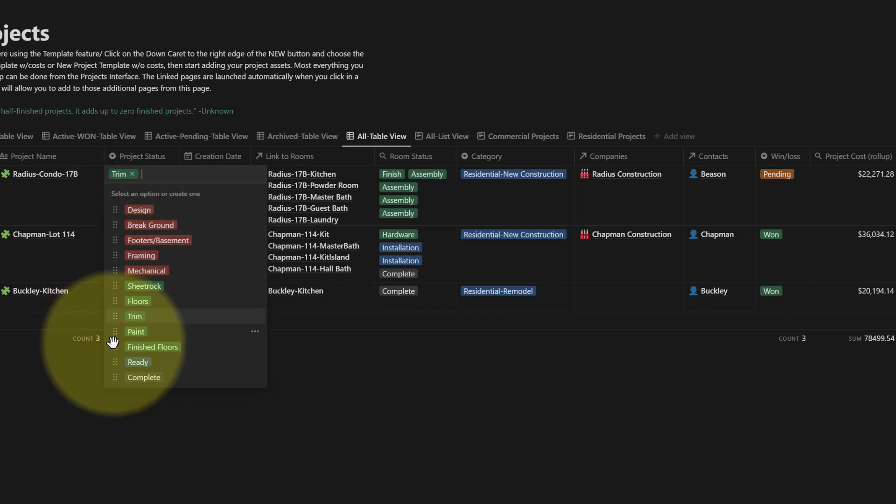
mouse_move(113, 377)
left_mouse_down()
mouse_move(112, 252)
mouse_move(115, 380)
left_mouse_up()
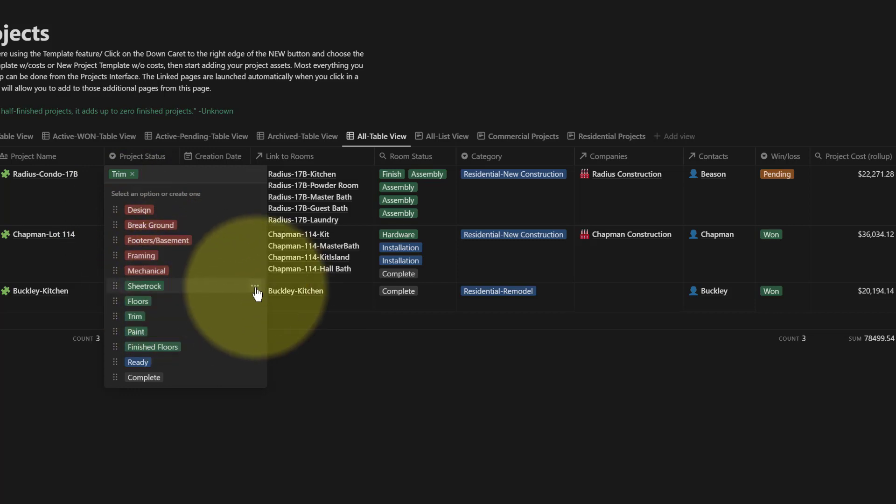
left_click(256, 288)
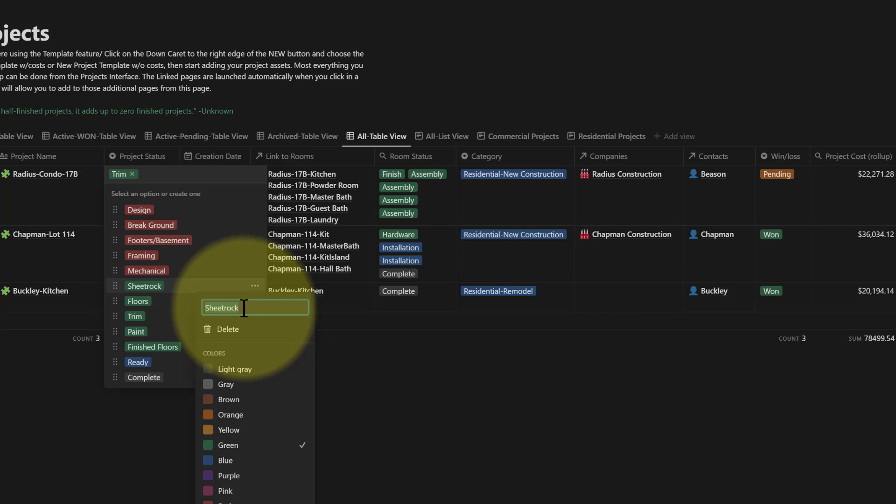
left_click(244, 308)
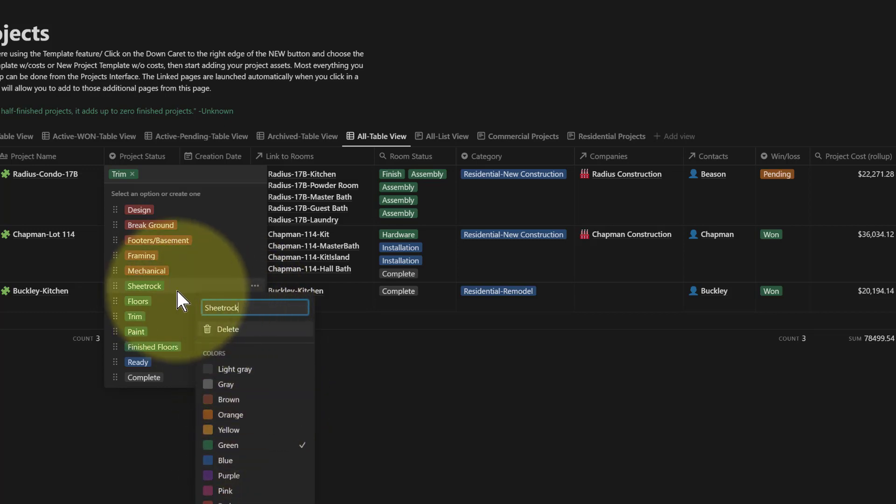
key("Escape")
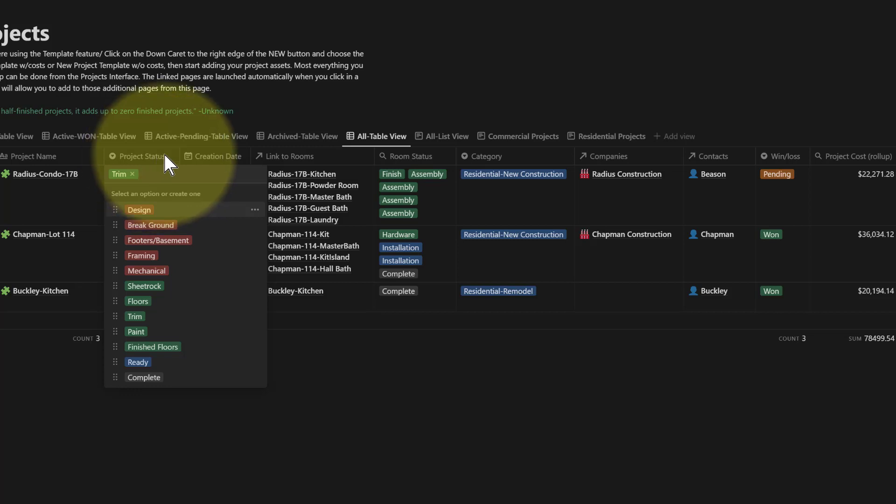
key("Escape")
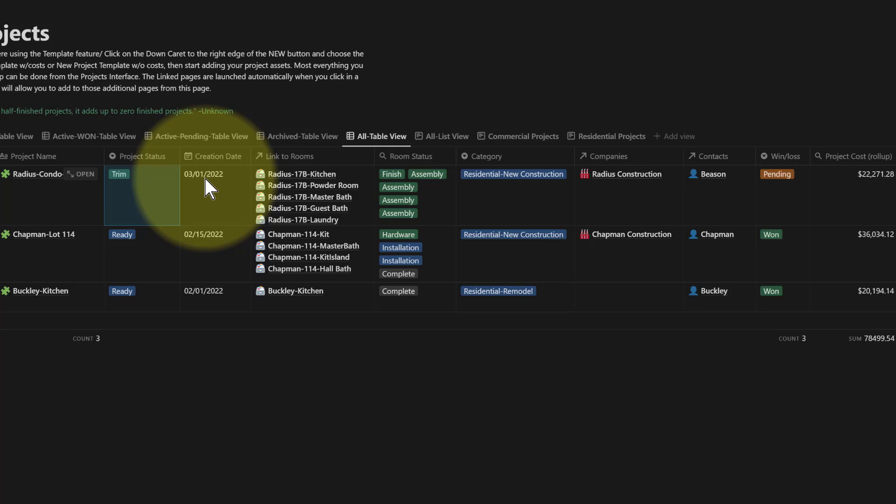
Look at the property options of the Creation Date column and close them without a change
left_click(226, 165)
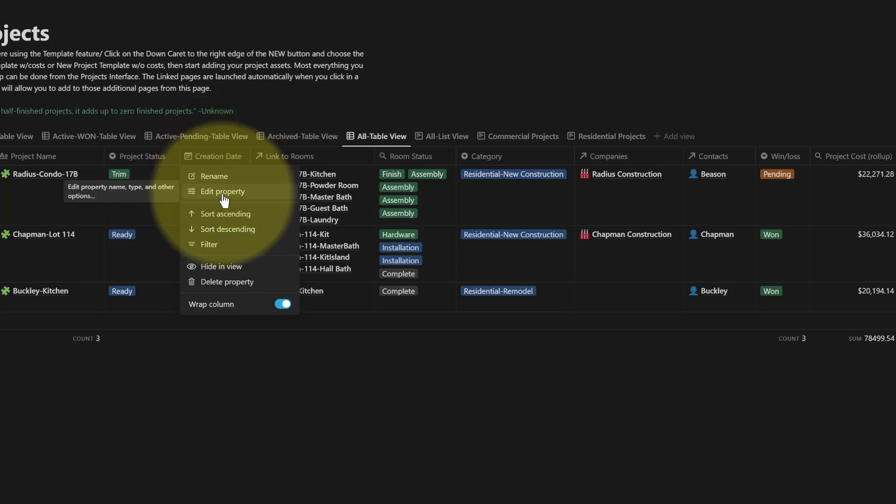
left_click(213, 158)
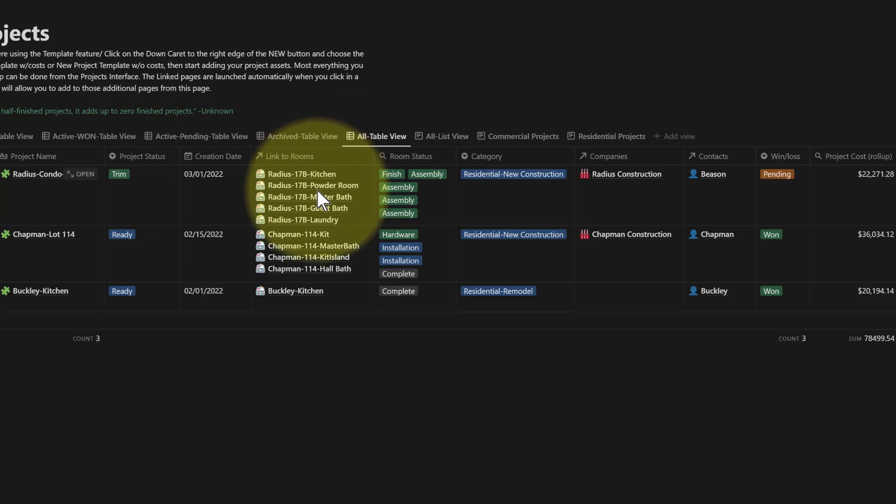
Check the rollup settings behind the Room Status column, then narrow the column slightly so each status sits on its own line
left_click(426, 210)
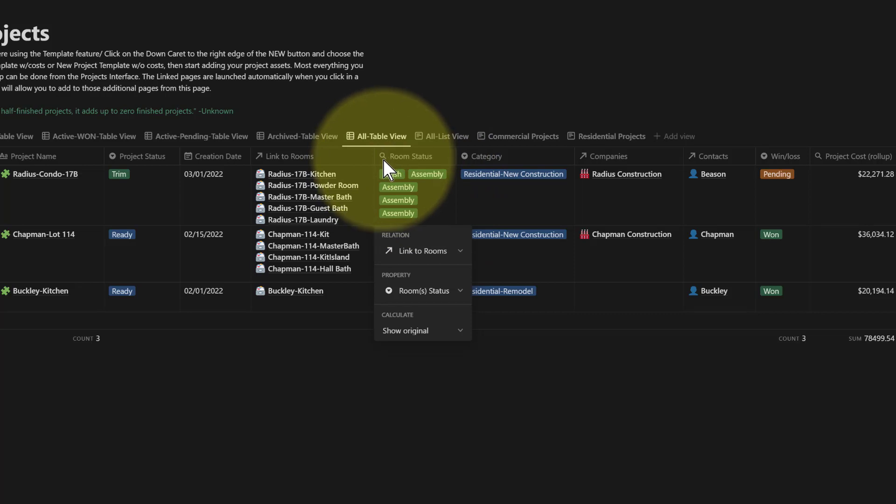
left_click(430, 103)
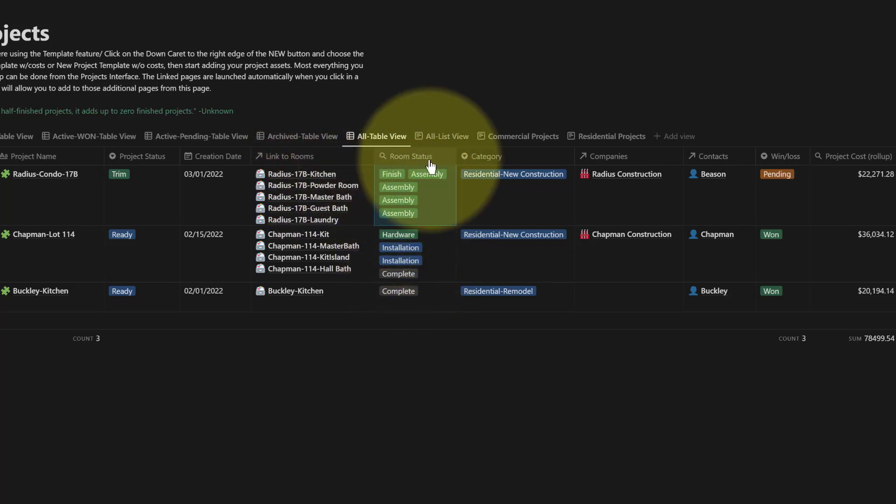
left_click_drag(456, 159, 448, 156)
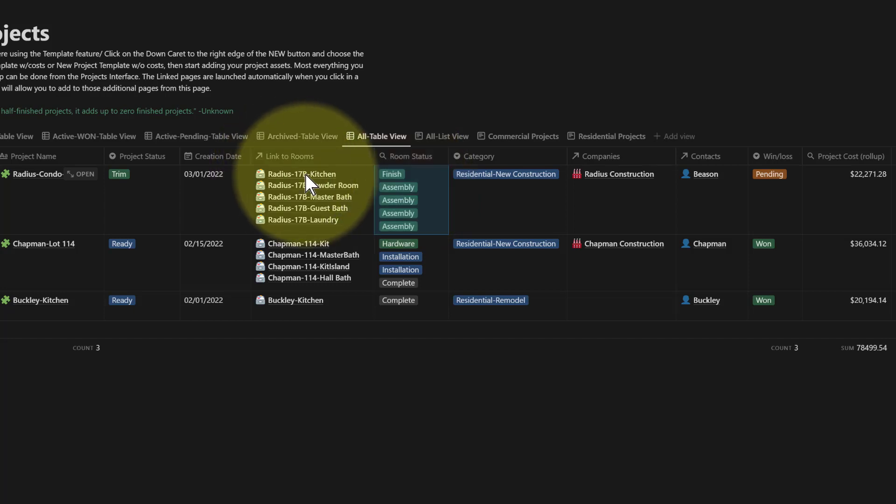
Look at the Category column's property options and show the available category choices for the archived kitchen remodel project
left_click(520, 161)
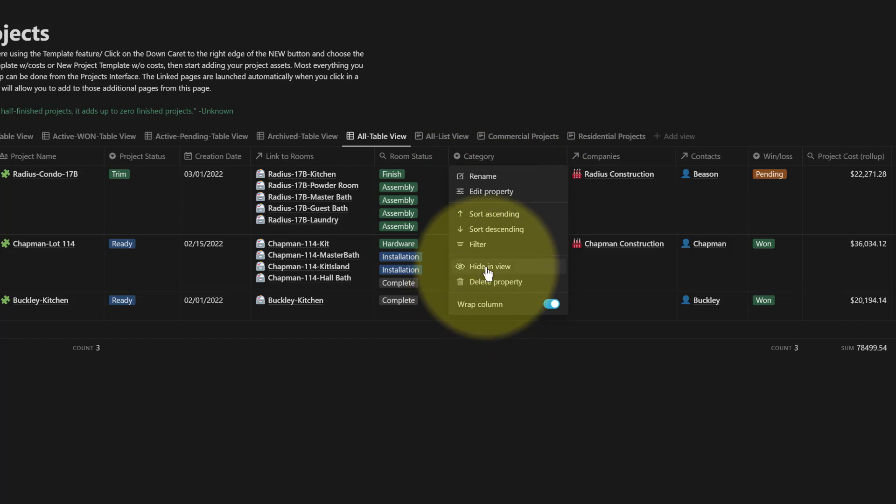
left_click(483, 111)
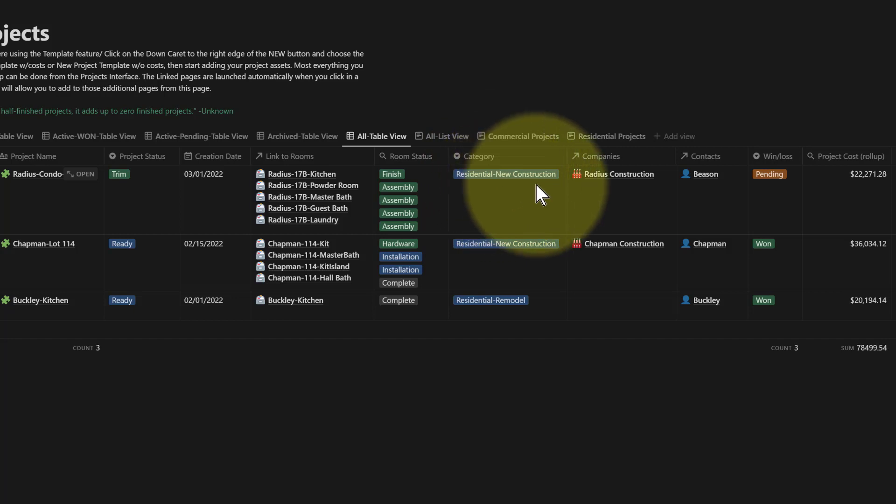
left_click(539, 303)
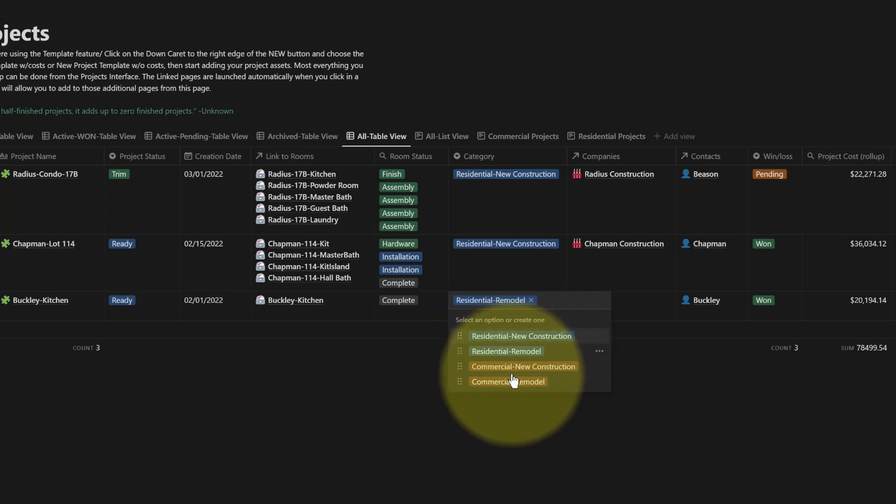
Close the category choices unchanged, then look through the linkable companies for the Lot 114 project without changing its link
key("Escape")
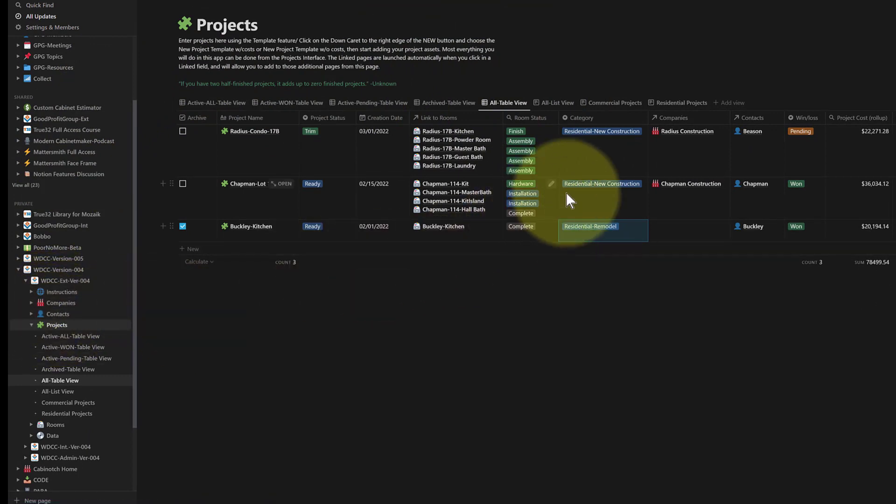
left_click(689, 207)
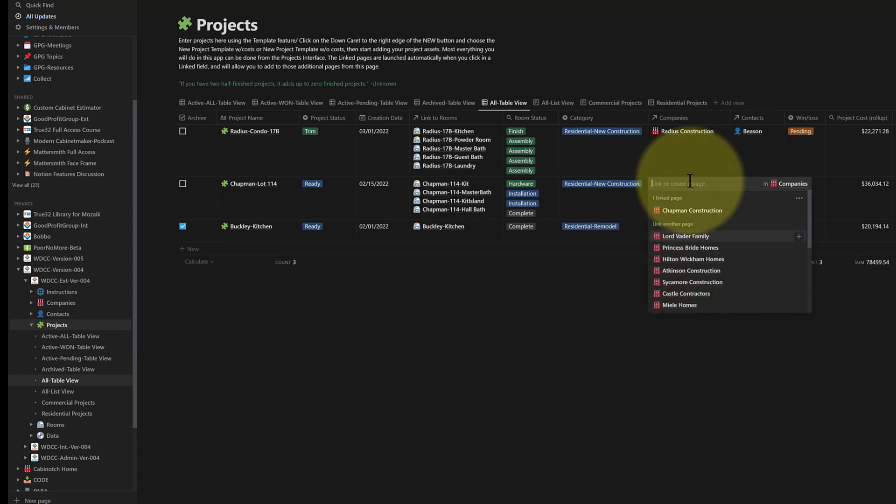
left_click(767, 33)
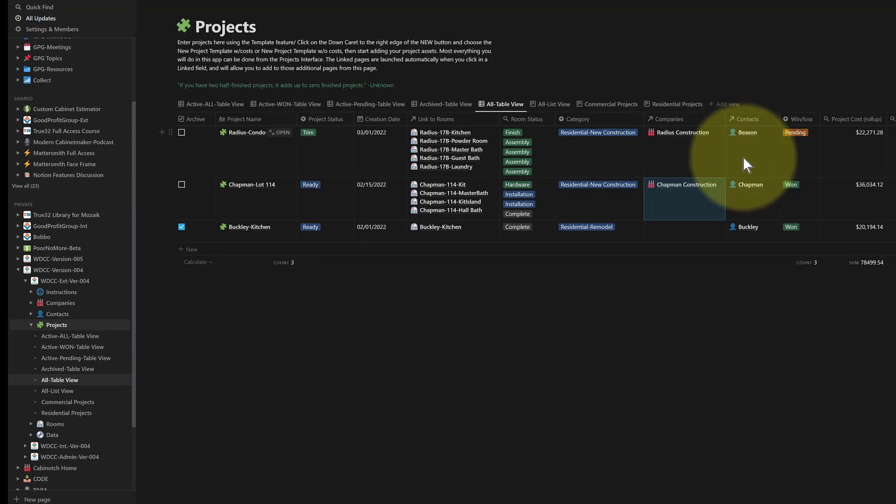
Review the Contacts link choices and the Win/loss options for Radius-Condo-17B, leaving both fields unchanged
left_click(746, 158)
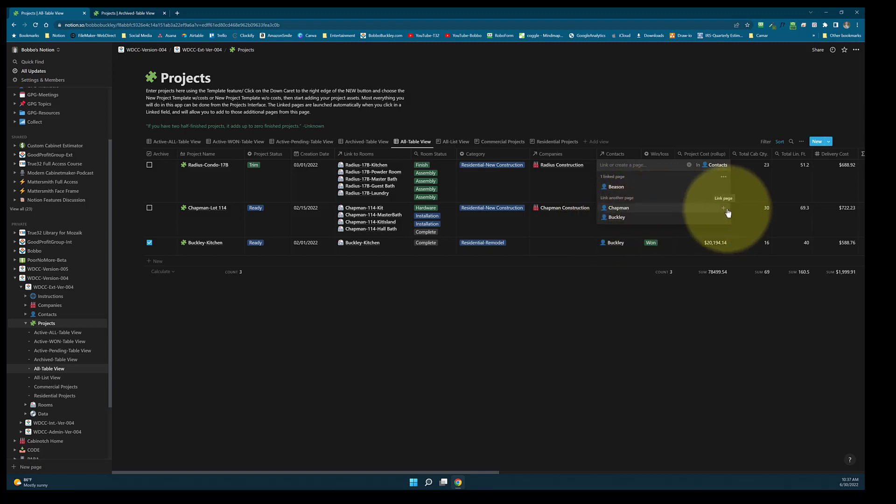
key("Escape")
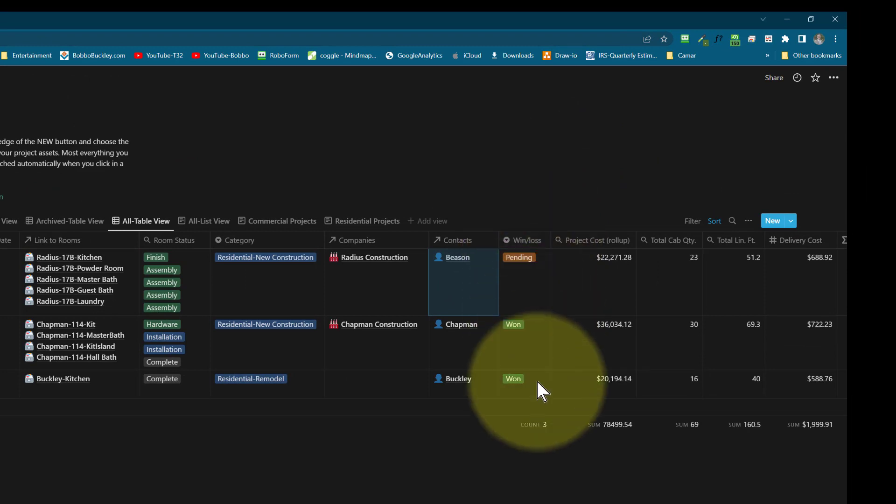
left_click(531, 293)
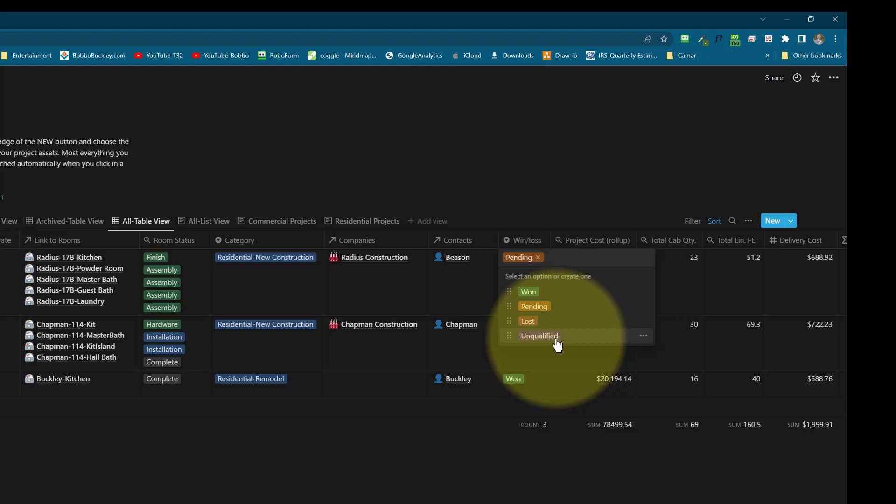
key("Escape")
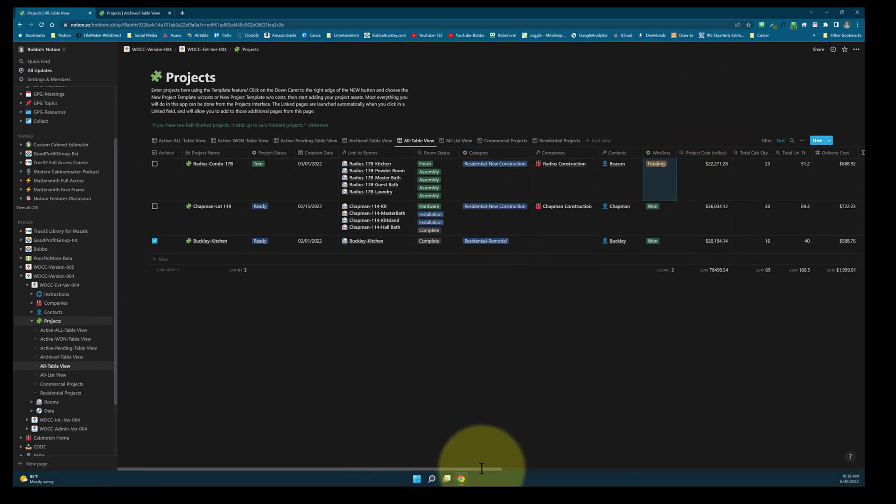
Examine the cost, design fee, payment, income link and balance due columns of the All-Table View, then return to the first columns
left_click_drag(481, 469, 710, 480)
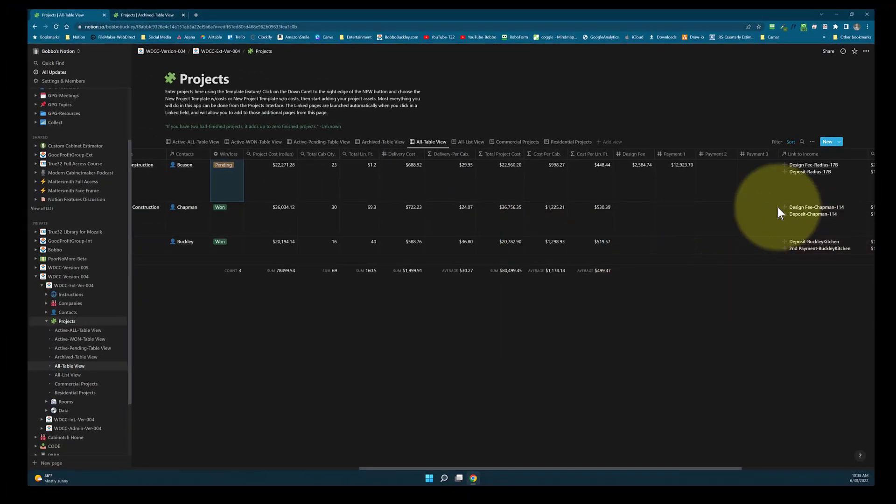
left_click_drag(624, 469, 654, 469)
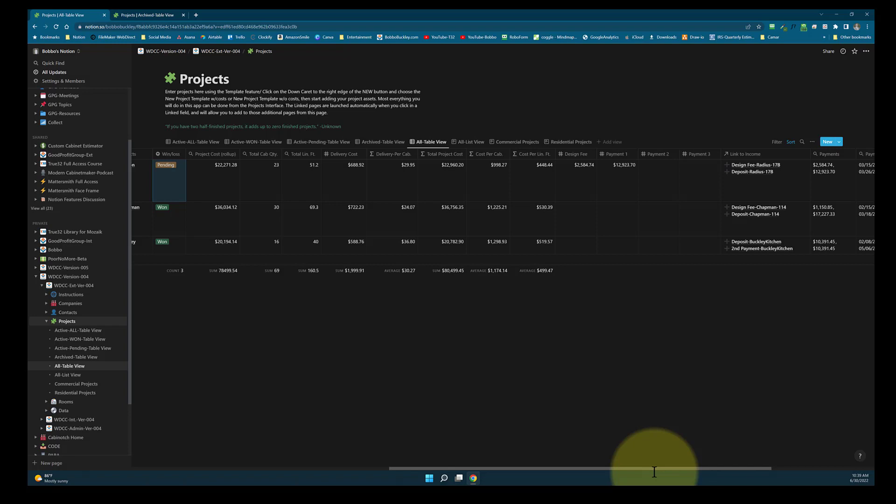
left_click_drag(655, 472, 660, 471)
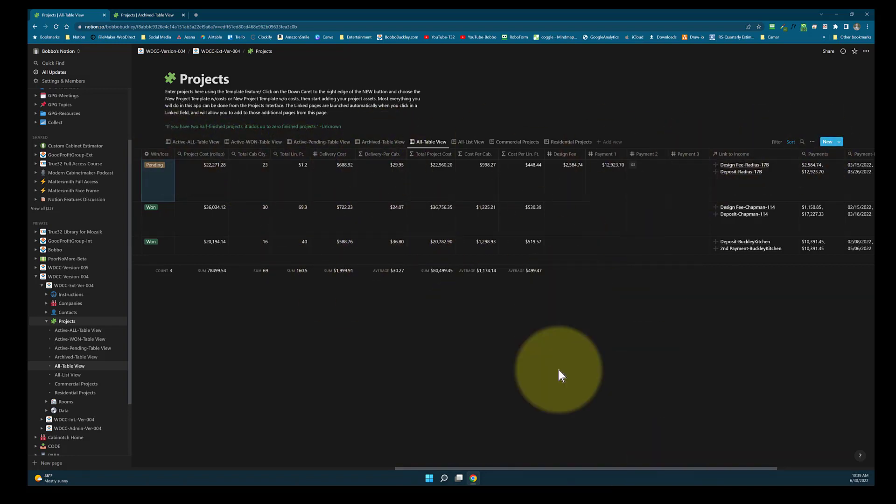
left_click_drag(640, 468, 764, 478)
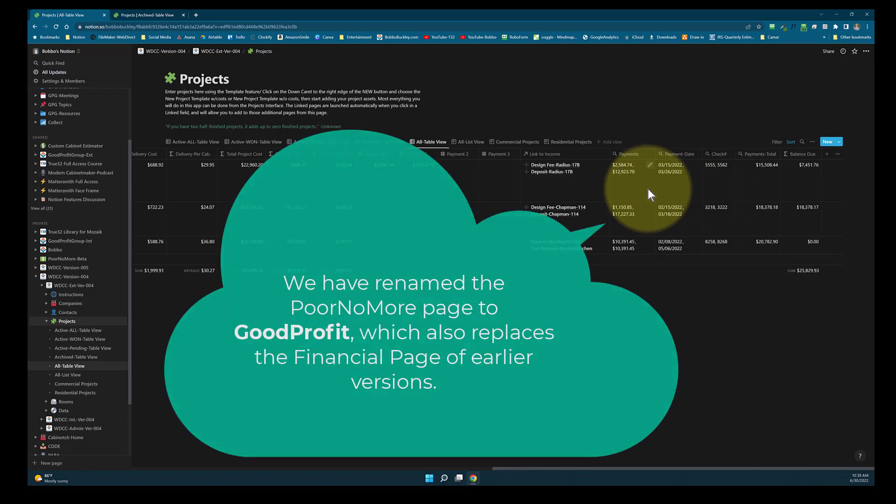
left_click_drag(626, 468, 216, 469)
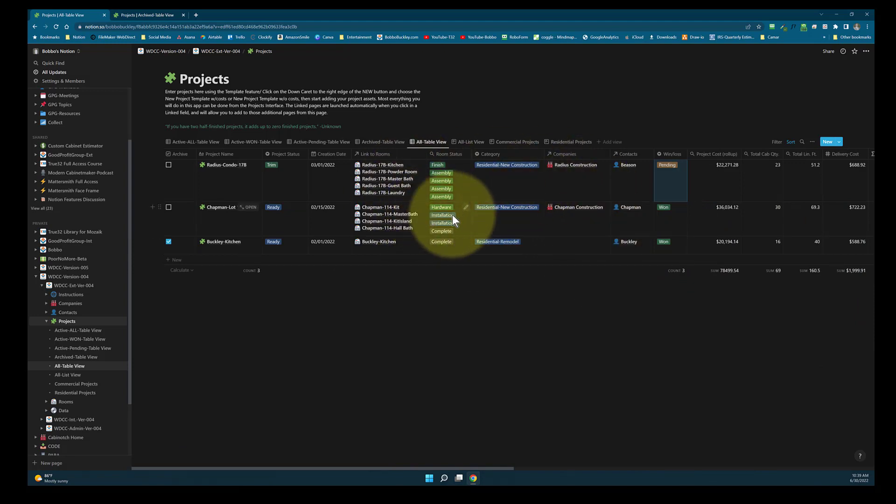
Show the templates available for new projects and open the options of New Project Template w/costs
left_click(827, 143)
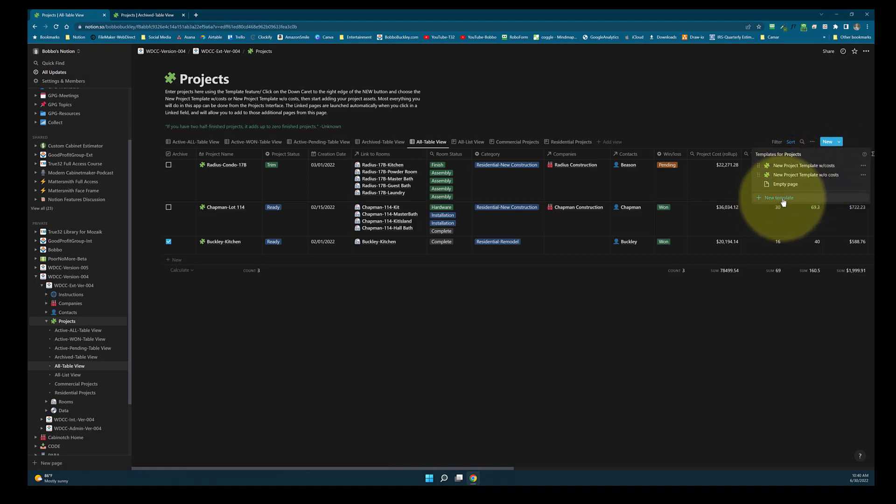
left_click(864, 167)
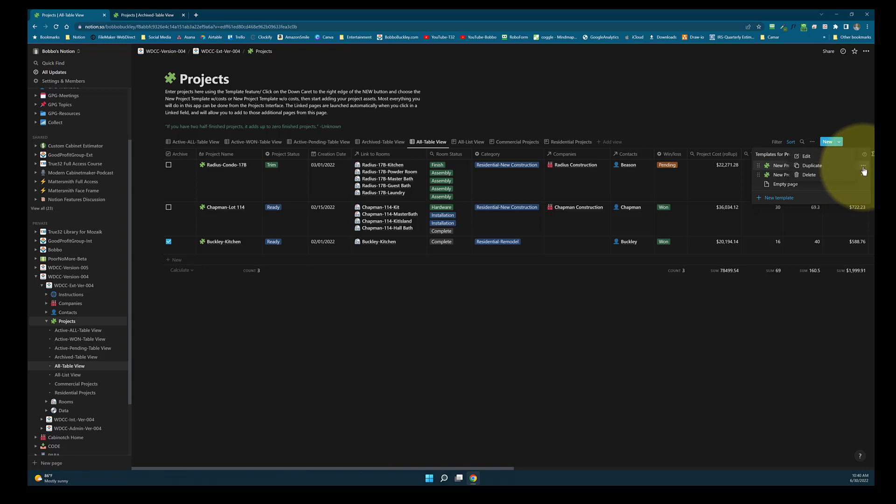